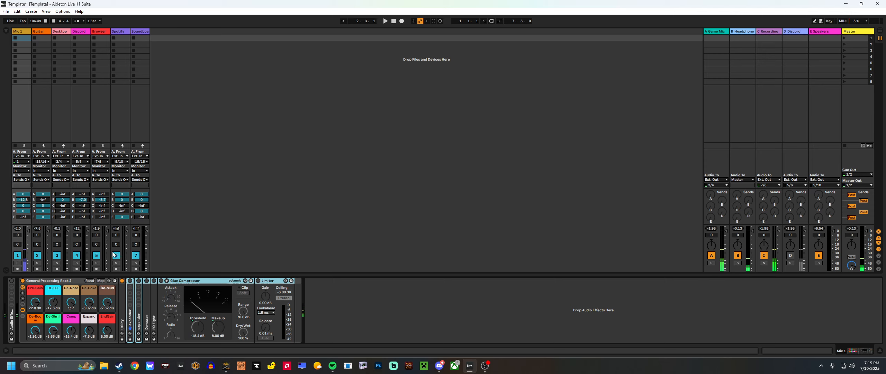
# Enable the Utility device in Mic 1's processing rack and set the Pre-Gain macro to 22 dB
pyautogui.doubleClick(122, 298)
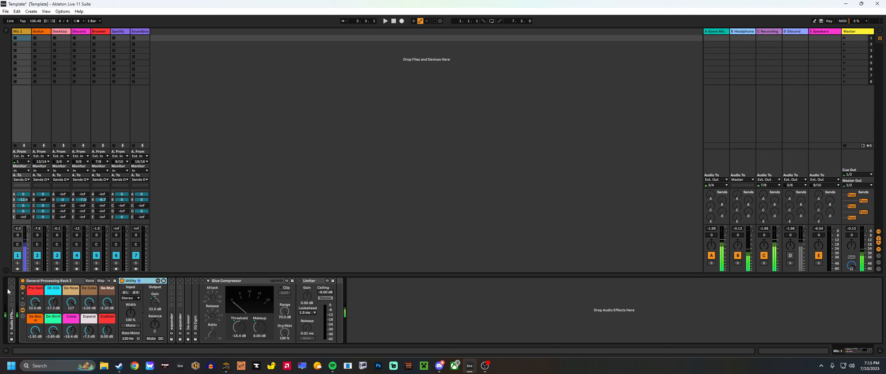
pyautogui.moveTo(35, 302)
pyautogui.mouseDown()
pyautogui.moveTo(35, 332)
pyautogui.moveTo(31, 303)
pyautogui.mouseUp()
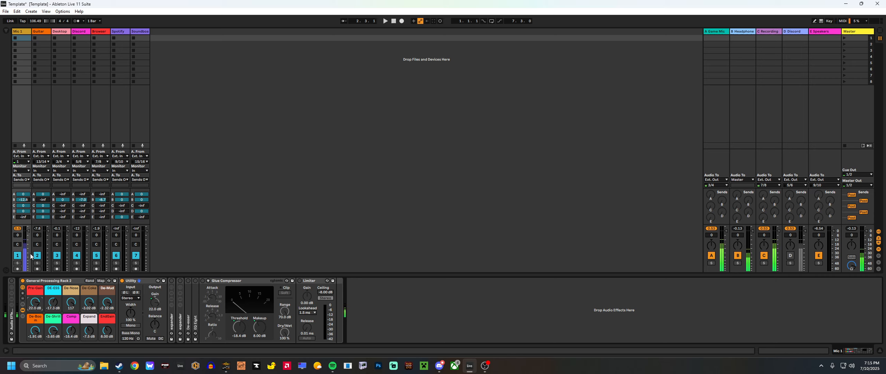
pyautogui.doubleClick(144, 280)
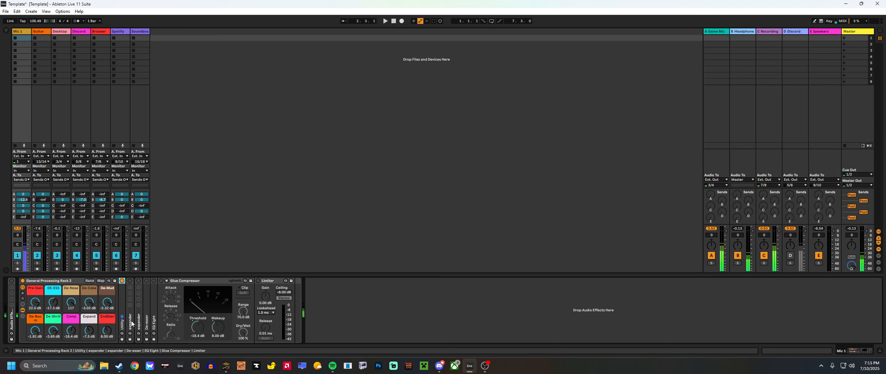
# Enable both expanders in Mic 1's rack and examine the device chain inside the second one
pyautogui.click(131, 281)
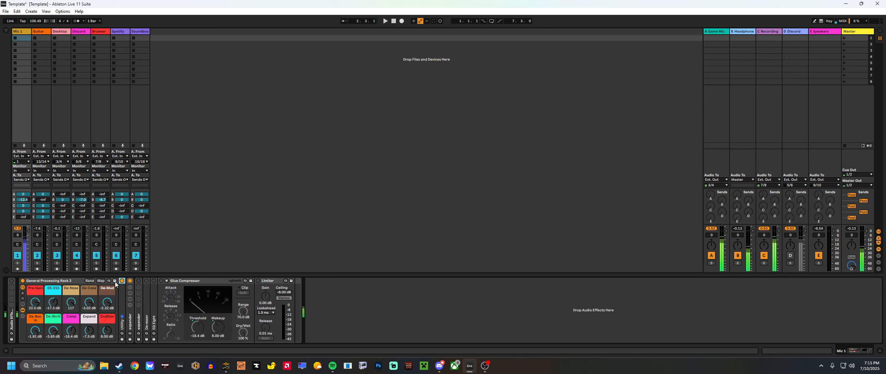
pyautogui.click(138, 281)
pyautogui.doubleClick(139, 322)
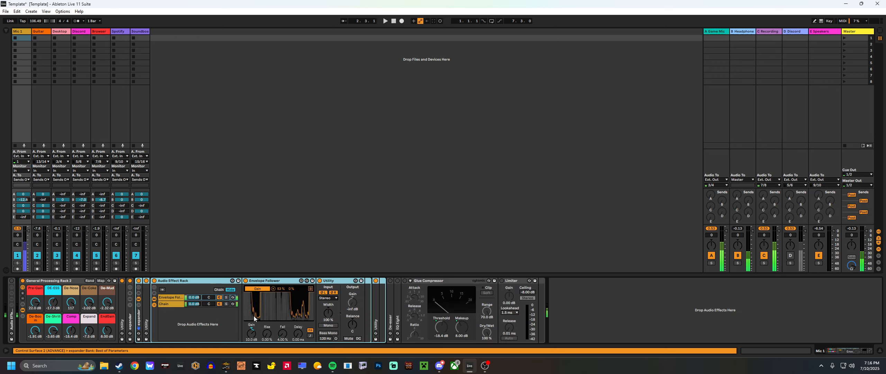
pyautogui.click(146, 281)
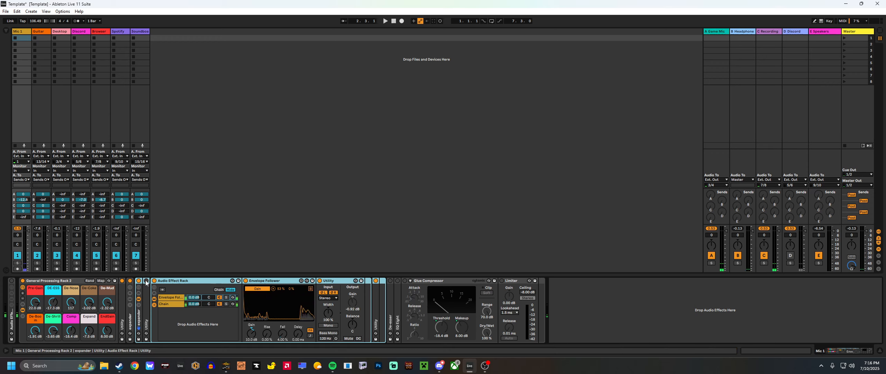
pyautogui.doubleClick(138, 319)
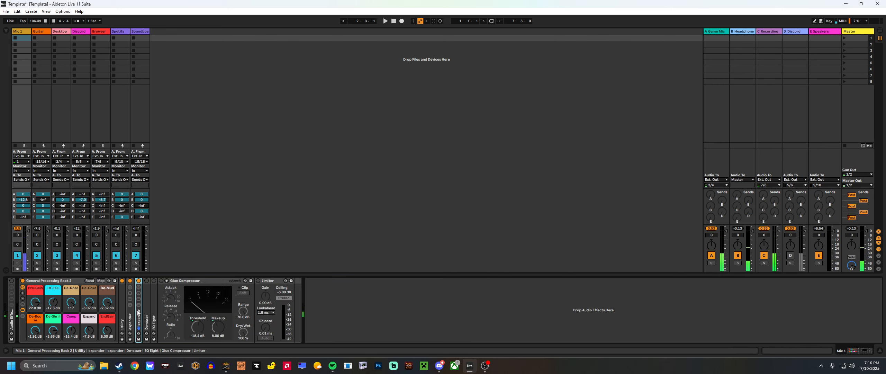
# Examine the second expander's Envelope Follower and Utility with the first expander switched off, and restore the first expander
pyautogui.click(130, 281)
pyautogui.doubleClick(139, 319)
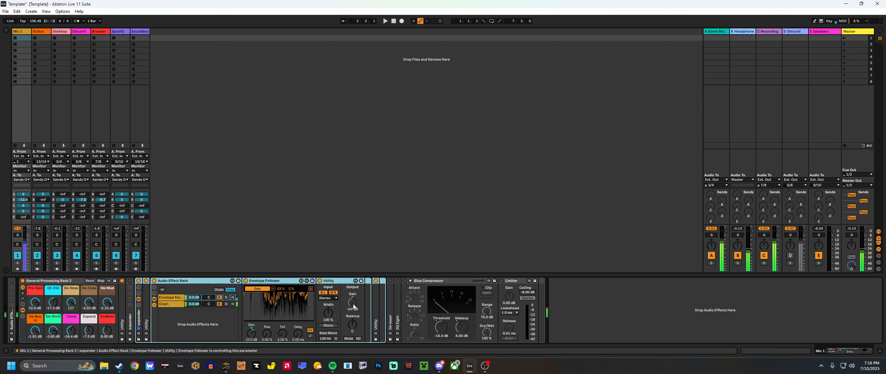
pyautogui.doubleClick(139, 319)
pyautogui.click(130, 281)
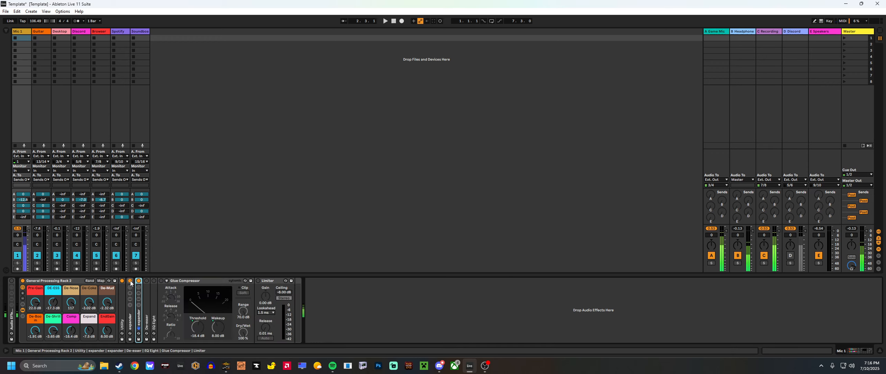
# Expose the first expander's devices, set the Expand macro to -6.2 dB and collapse the expander again
pyautogui.doubleClick(131, 319)
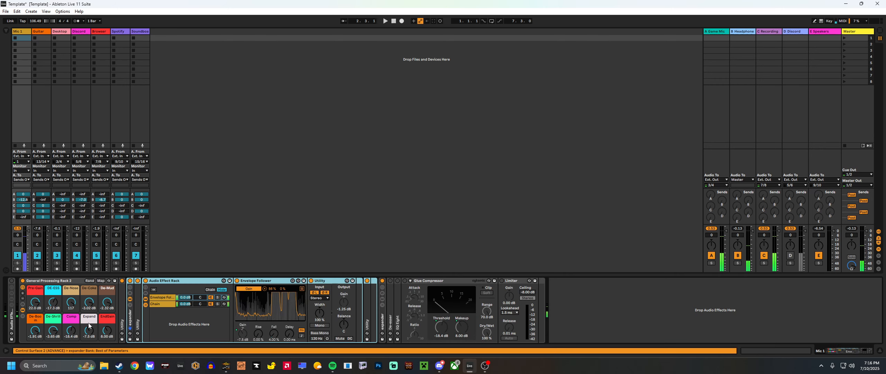
pyautogui.moveTo(88, 323); pyautogui.dragTo(89, 356)
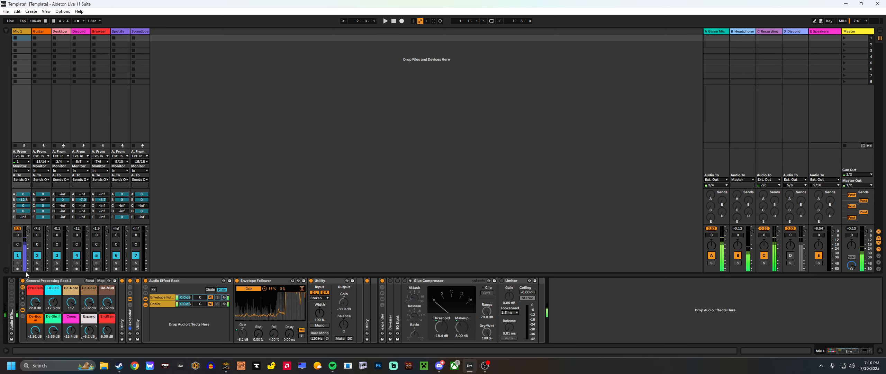
pyautogui.click(130, 318)
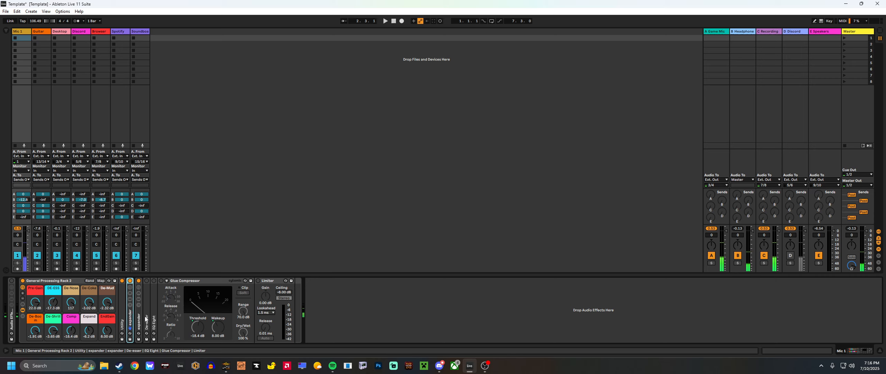
# Enable the De-esser with its threshold macro at -17 dB, raising Mic 1's Headphone send for monitoring
pyautogui.click(146, 281)
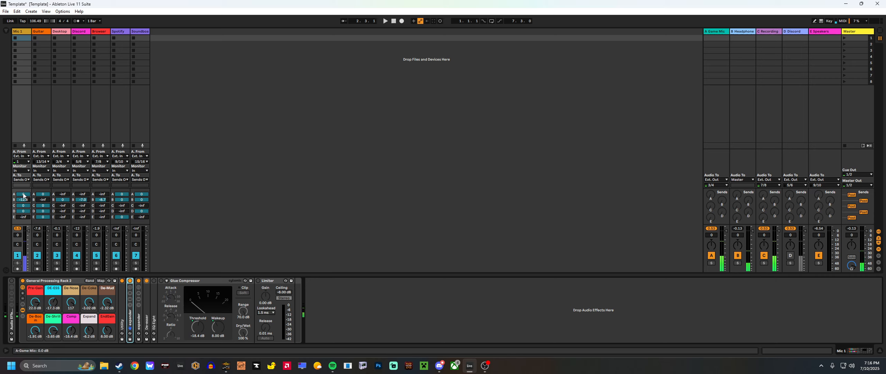
pyautogui.moveTo(23, 200); pyautogui.dragTo(24, 193)
pyautogui.moveTo(53, 302)
pyautogui.mouseDown()
pyautogui.moveTo(53, 295)
pyautogui.moveTo(53, 301)
pyautogui.mouseUp()
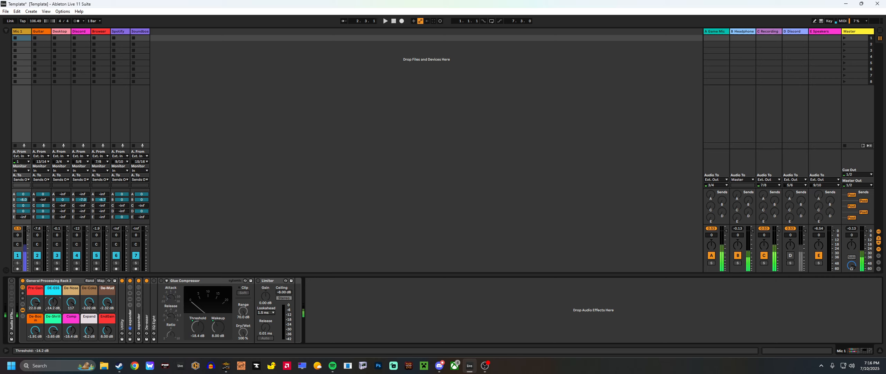
pyautogui.moveTo(53, 302); pyautogui.dragTo(54, 310)
pyautogui.write('-17')
pyautogui.press('Return')
# Enable EQ Eight and set the De-Nose macro to 120 while viewing the EQ curve
pyautogui.click(153, 281)
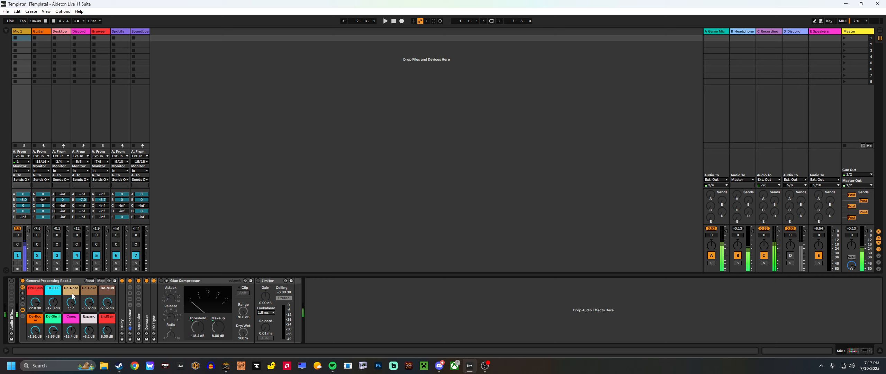
pyautogui.moveTo(67, 304)
pyautogui.mouseDown()
pyautogui.moveTo(68, 318)
pyautogui.moveTo(67, 299)
pyautogui.mouseUp()
pyautogui.doubleClick(153, 302)
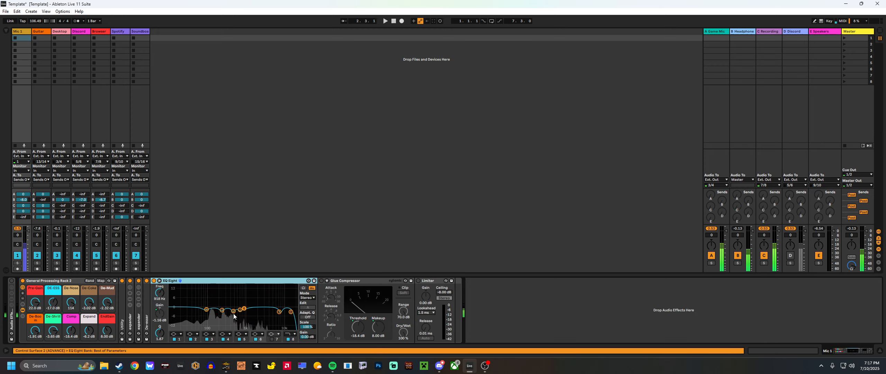
pyautogui.moveTo(72, 303); pyautogui.dragTo(72, 300)
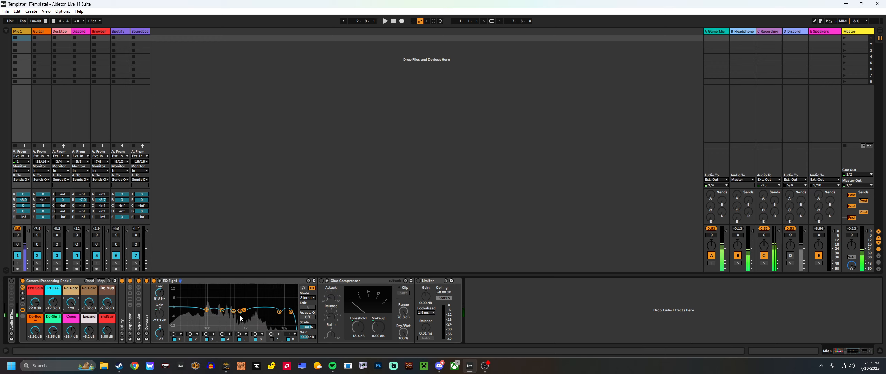
pyautogui.doubleClick(170, 281)
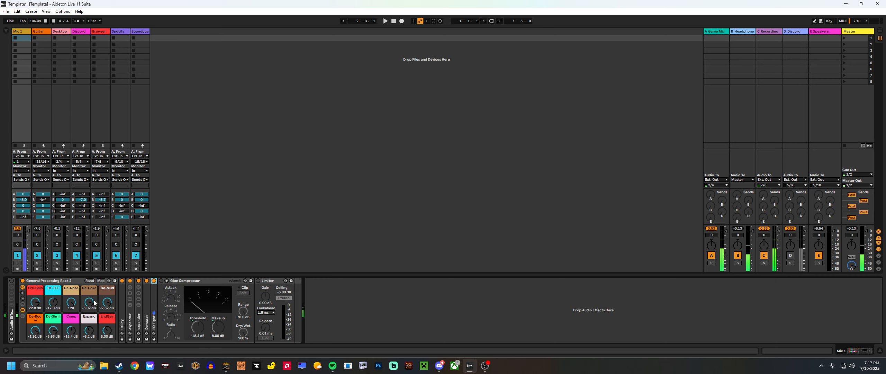
# Set the macro between De-Nose and De-Mud to about -3.7 dB and De-Mud to -2.17 dB
pyautogui.moveTo(89, 301)
pyautogui.mouseDown()
pyautogui.moveTo(89, 294)
pyautogui.moveTo(89, 312)
pyautogui.mouseUp()
pyautogui.moveTo(107, 302); pyautogui.dragTo(107, 336)
pyautogui.moveTo(107, 302); pyautogui.dragTo(107, 305)
# Adjust the boxiness macro, leaving it at -1.91 dB, and set the De-Shrill macro to about -4.6 dB
pyautogui.moveTo(37, 331); pyautogui.dragTo(37, 305)
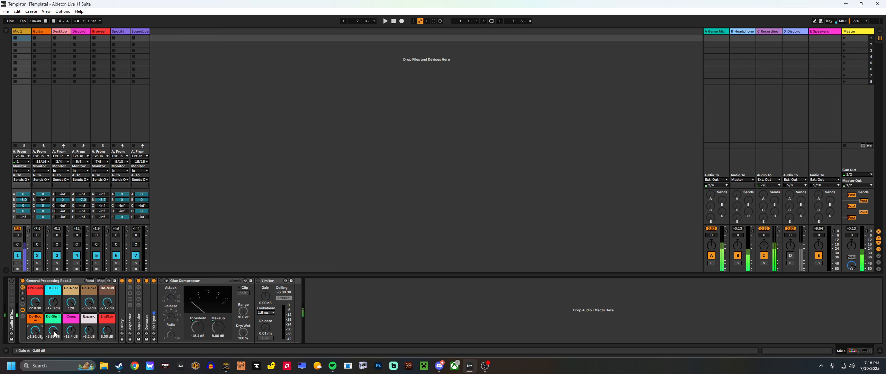
pyautogui.moveTo(52, 333); pyautogui.dragTo(52, 326)
pyautogui.moveTo(53, 330); pyautogui.dragTo(53, 330)
# Enable the Glue Compressor with the Comp macro at -17 dB, and lower Mic 1's Headphone send to about -18 dB
pyautogui.click(161, 281)
pyautogui.moveTo(24, 199); pyautogui.dragTo(24, 208)
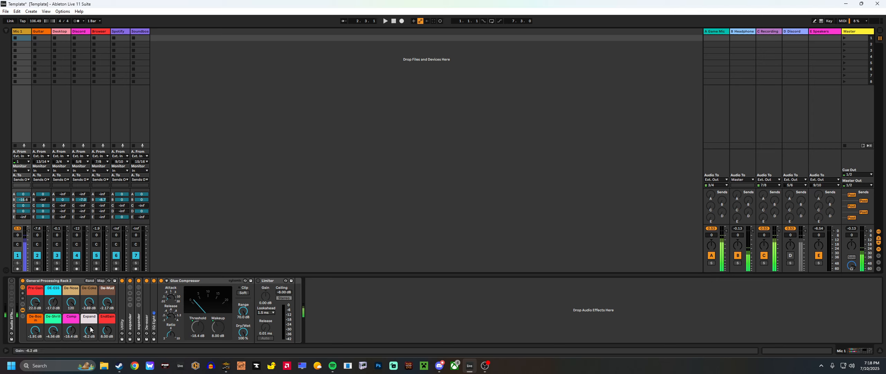
pyautogui.moveTo(71, 332)
pyautogui.mouseDown()
pyautogui.moveTo(71, 320)
pyautogui.moveTo(72, 330)
pyautogui.mouseUp()
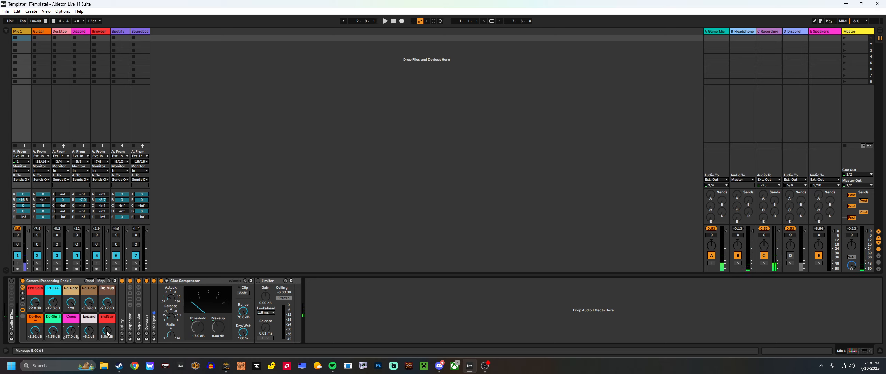
# Enable the Limiter, reset Mic 1's peak level and set the compressor's makeup gain macro to 7.09 dB
pyautogui.click(259, 281)
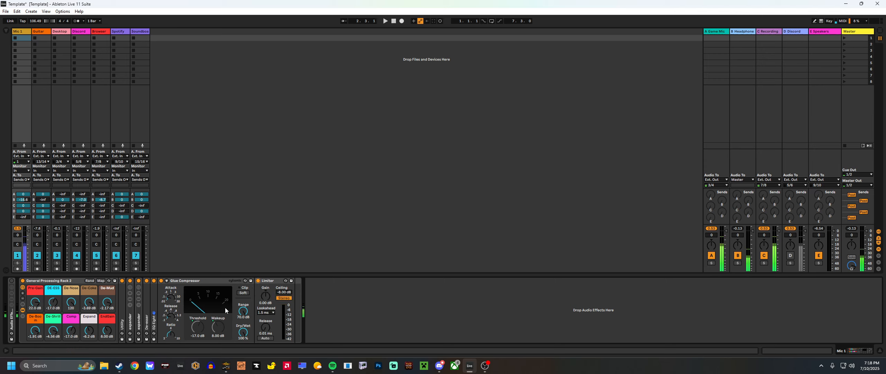
pyautogui.click(17, 228)
pyautogui.moveTo(107, 330); pyautogui.dragTo(107, 317)
pyautogui.moveTo(107, 330); pyautogui.dragTo(107, 337)
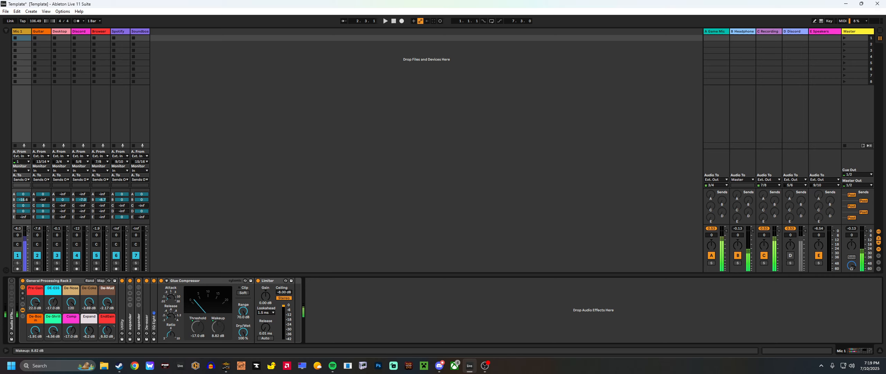
pyautogui.moveTo(107, 337); pyautogui.dragTo(107, 332)
# Compare Mic 1's level with all devices after the first Utility bypassed and with them active
pyautogui.click(132, 310)
pyautogui.keyDown('shift'); pyautogui.click(271, 281); pyautogui.keyUp('shift')
pyautogui.click(261, 279)
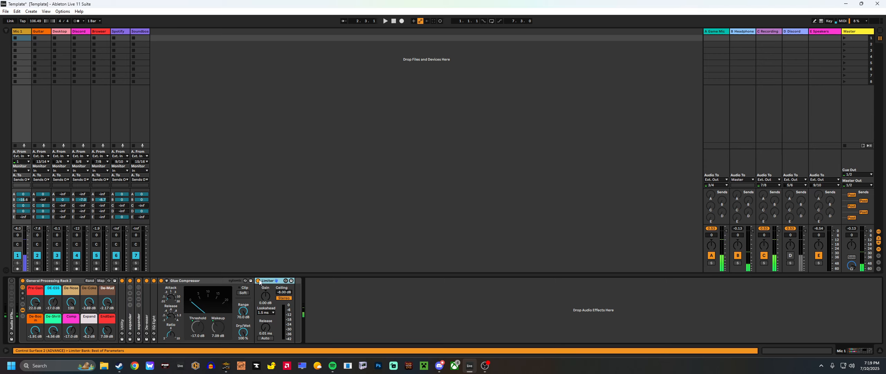
pyautogui.keyDown('shift'); pyautogui.click(122, 299); pyautogui.keyUp('shift')
pyautogui.click(258, 280)
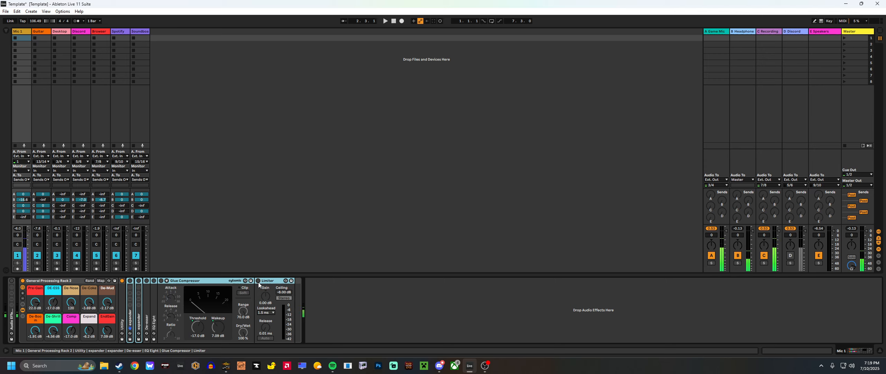
pyautogui.click(258, 280)
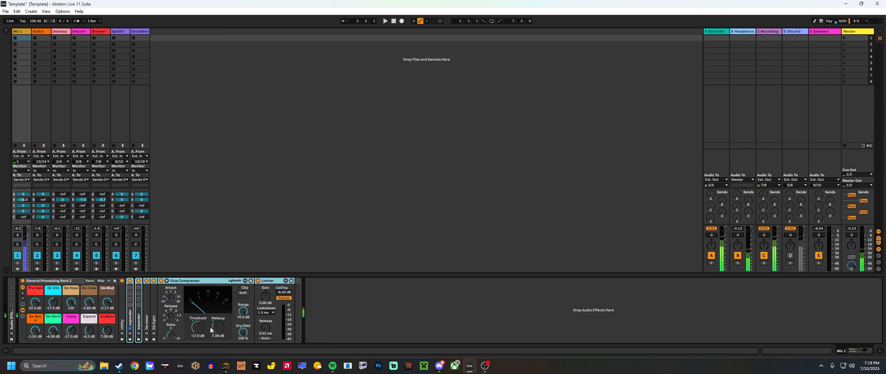
# Lower the makeup gain macro to 0 dB and compare the processing chain bypassed and active again
pyautogui.moveTo(110, 332); pyautogui.dragTo(111, 343)
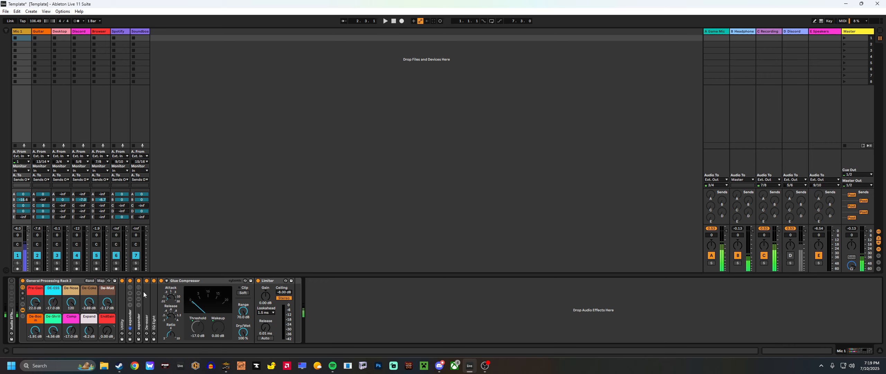
pyautogui.click(130, 311)
pyautogui.keyDown('shift'); pyautogui.click(265, 281); pyautogui.keyUp('shift')
pyautogui.click(258, 281)
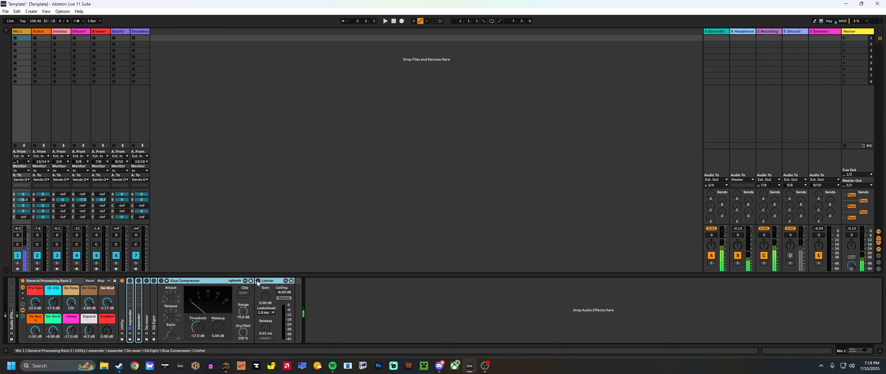
pyautogui.click(258, 280)
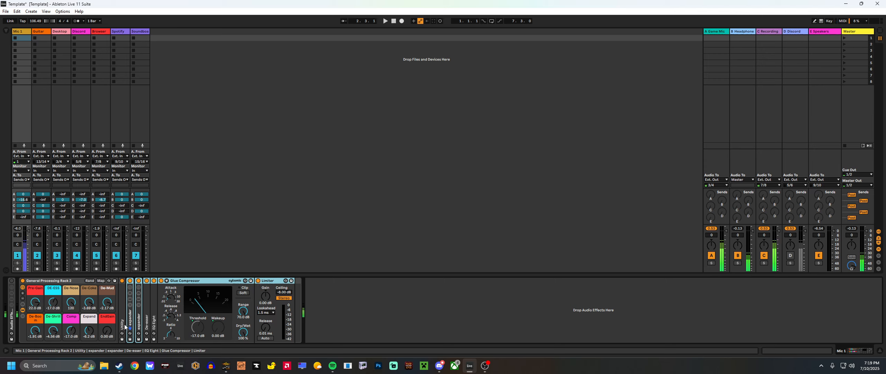
# Raise the compressor's makeup gain macro and set it to exactly 7 dB
pyautogui.moveTo(107, 332); pyautogui.dragTo(107, 314)
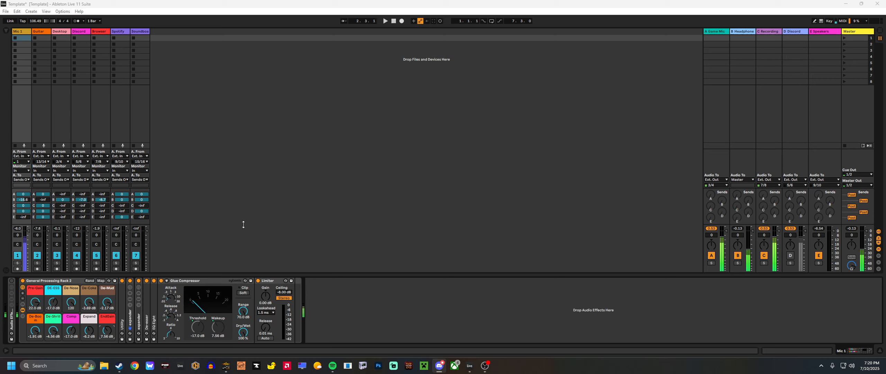
pyautogui.click(106, 336)
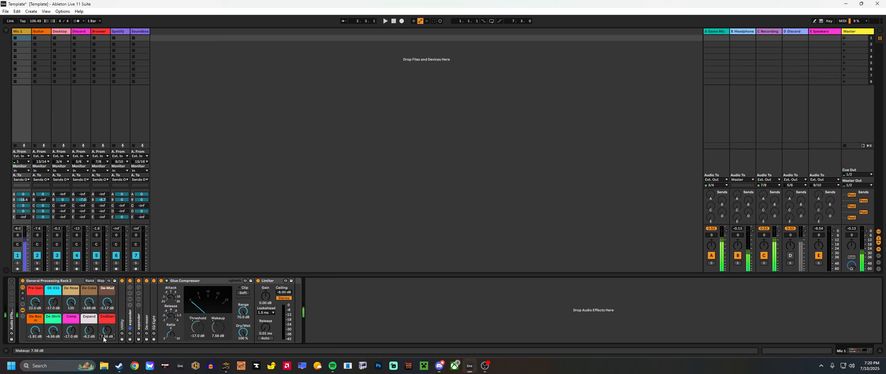
pyautogui.write('7')
pyautogui.press('Return')
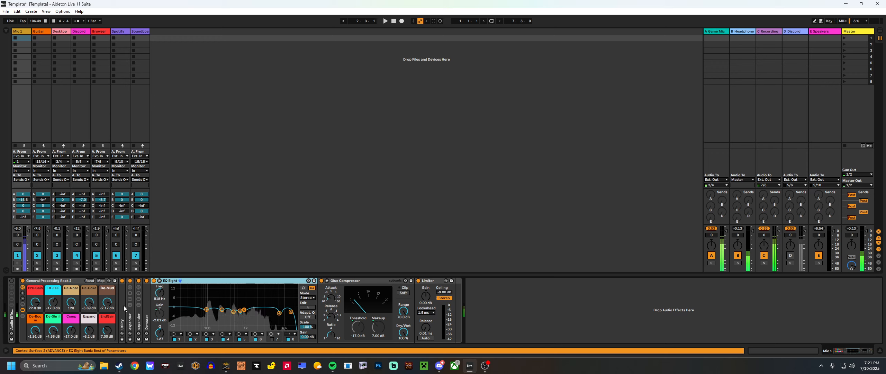
# Sweep the De-Nose macro while watching EQ Eight, settle it at 118 and collapse the EQ
pyautogui.click(72, 302)
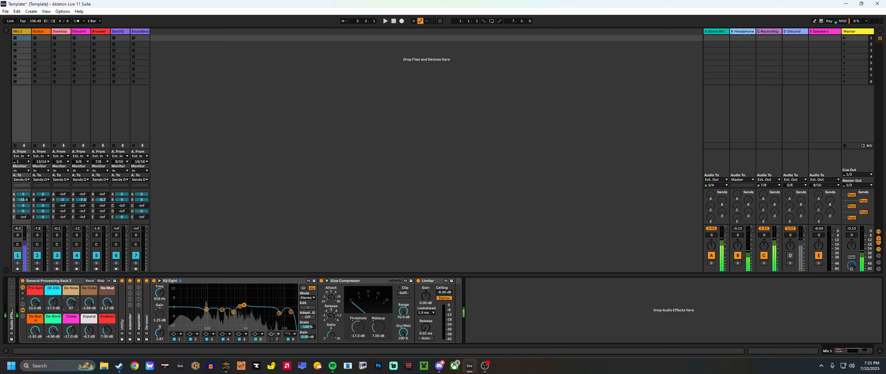
pyautogui.moveTo(71, 302); pyautogui.dragTo(71, 265)
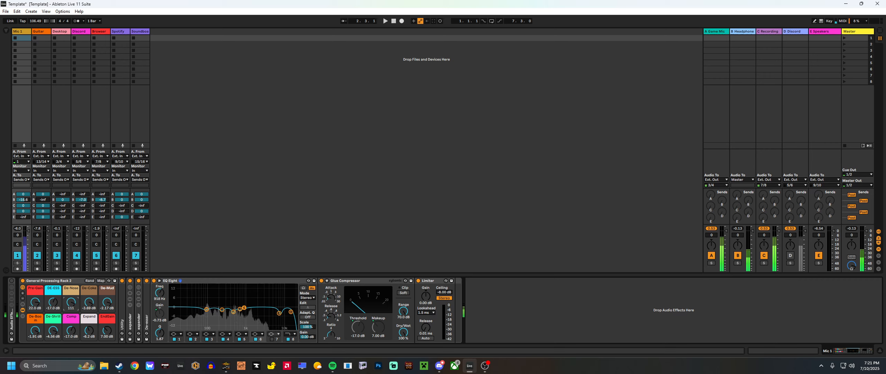
pyautogui.moveTo(70, 268); pyautogui.dragTo(71, 267)
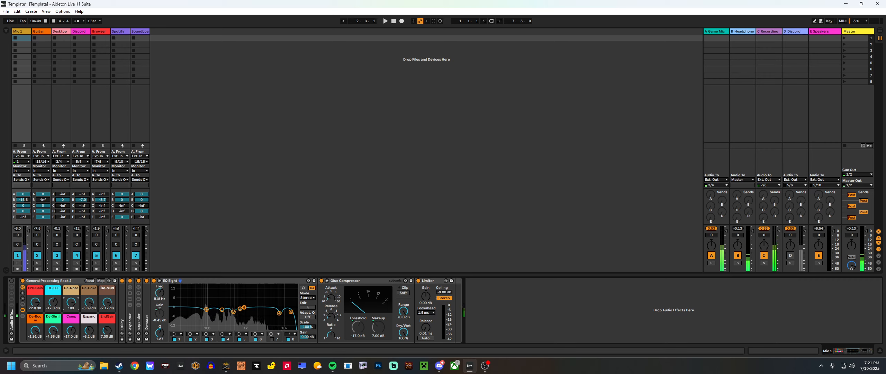
pyautogui.moveTo(71, 302)
pyautogui.mouseDown()
pyautogui.moveTo(72, 333)
pyautogui.moveTo(72, 305)
pyautogui.mouseUp()
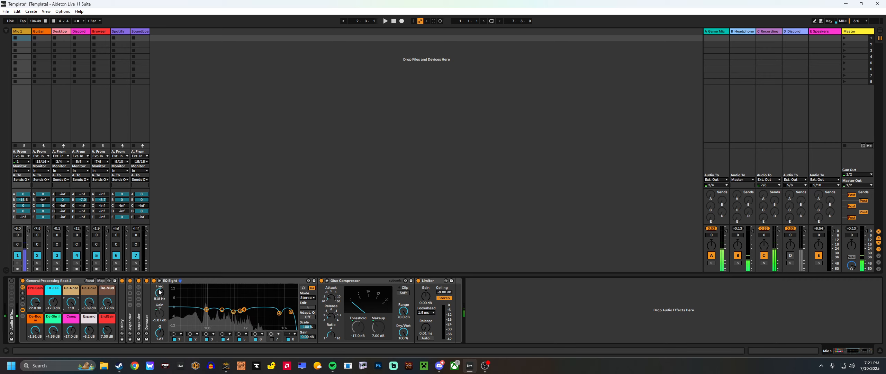
pyautogui.doubleClick(170, 281)
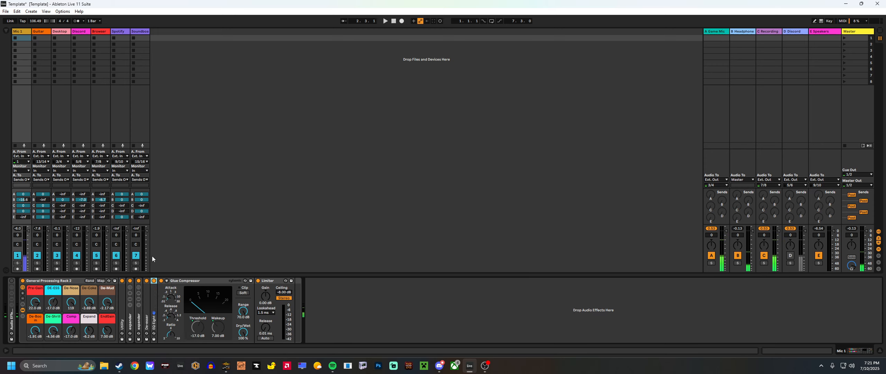